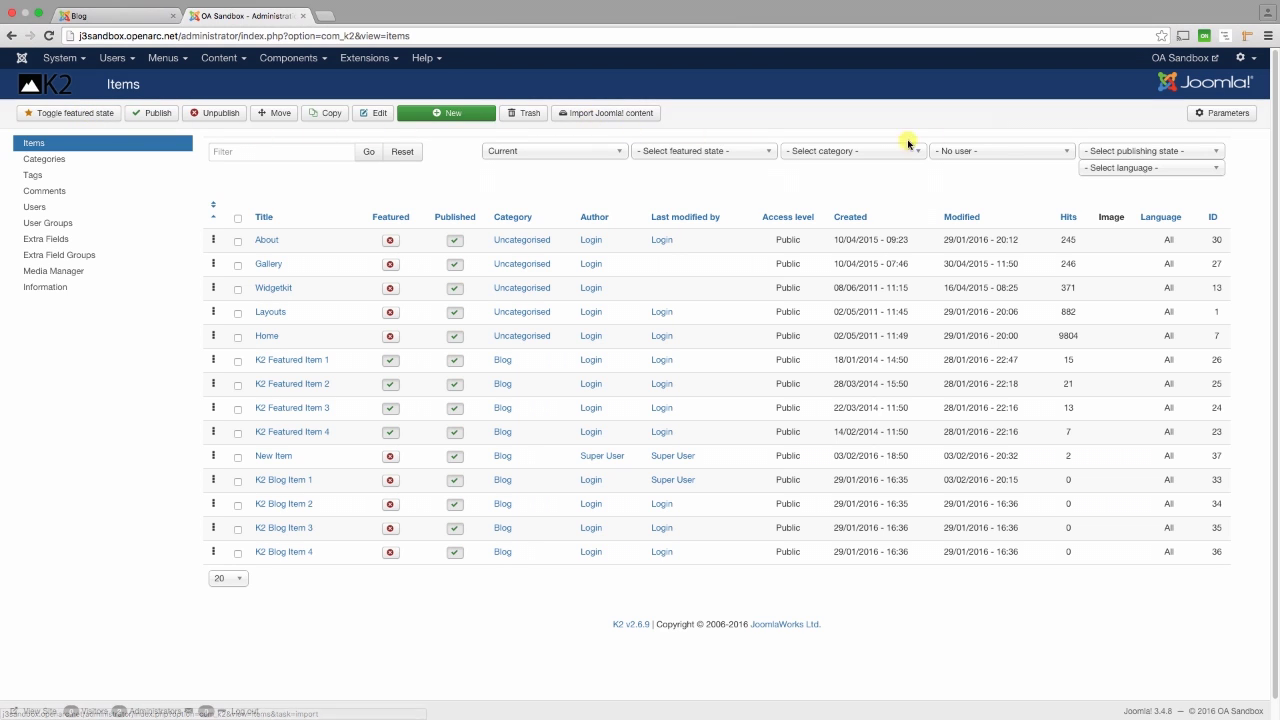
Step: Review the Layout & Views settings in the K2 global parameters and leave them without saving
{"action": "left_click", "coordinate": [1216, 115]}
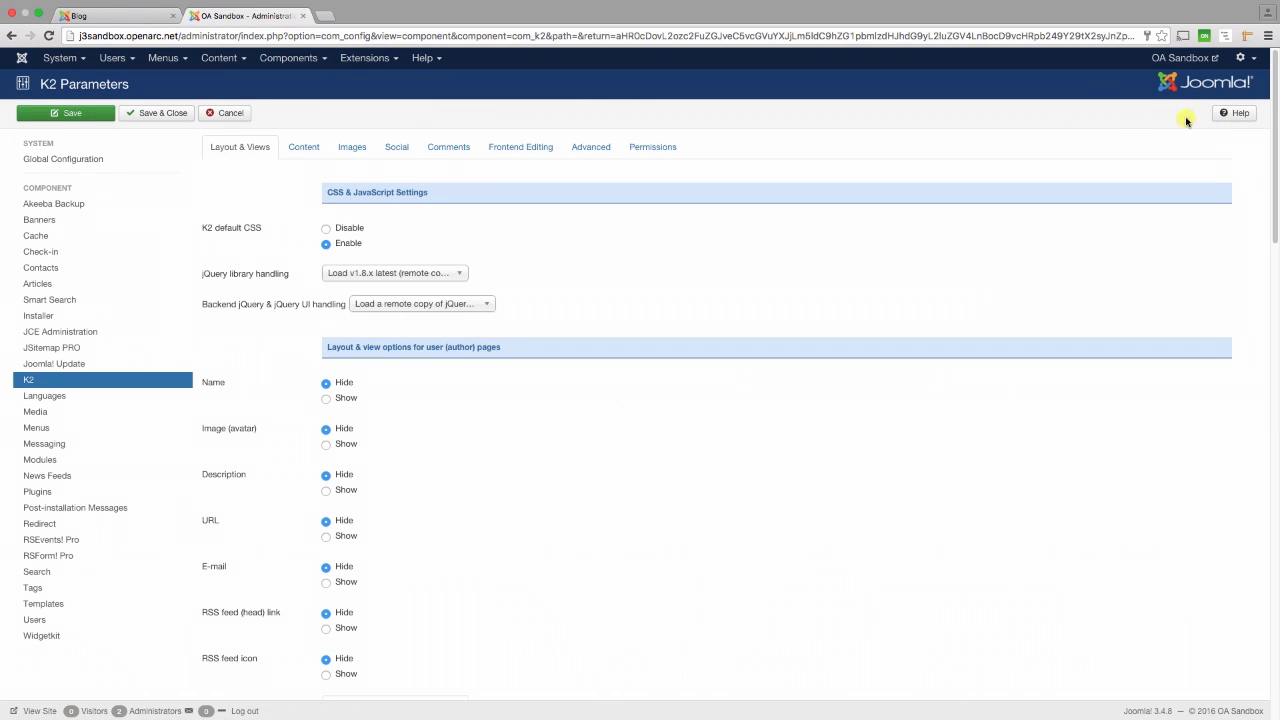
{"action": "scroll", "coordinate": [478, 284], "scroll_direction": "down", "scroll_amount": 2}
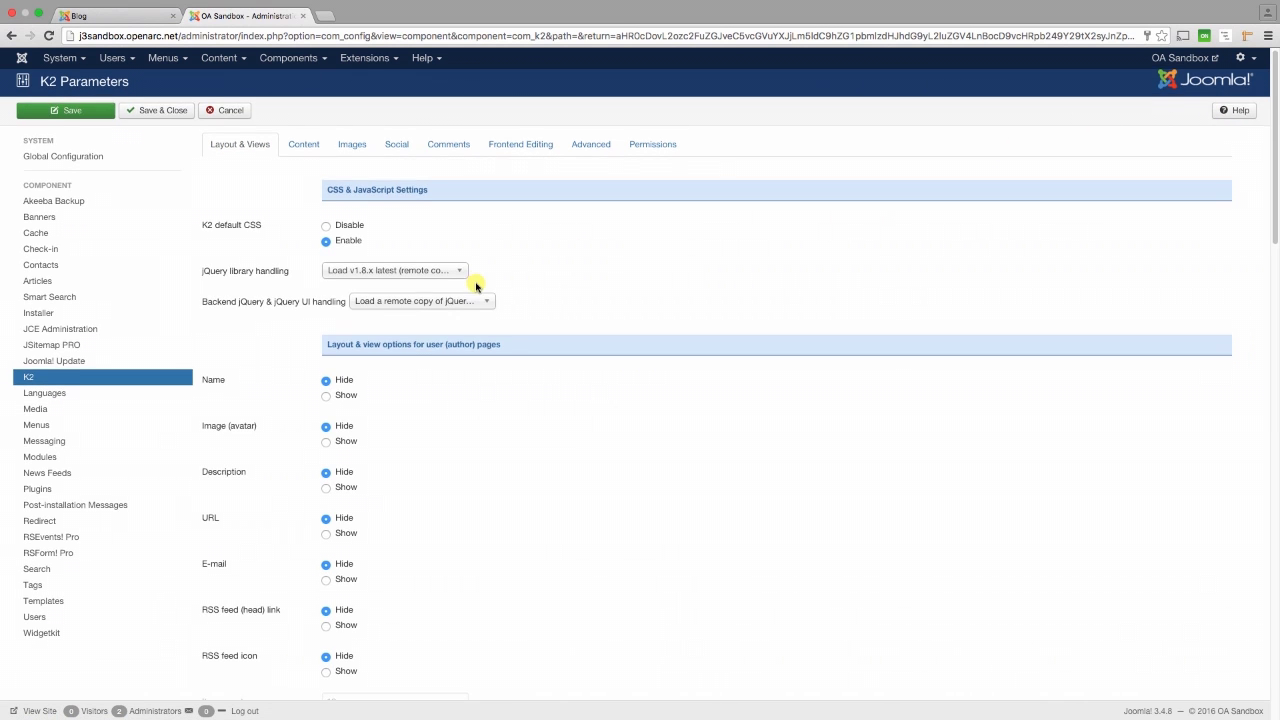
{"action": "scroll", "coordinate": [476, 286], "scroll_direction": "down", "scroll_amount": 5}
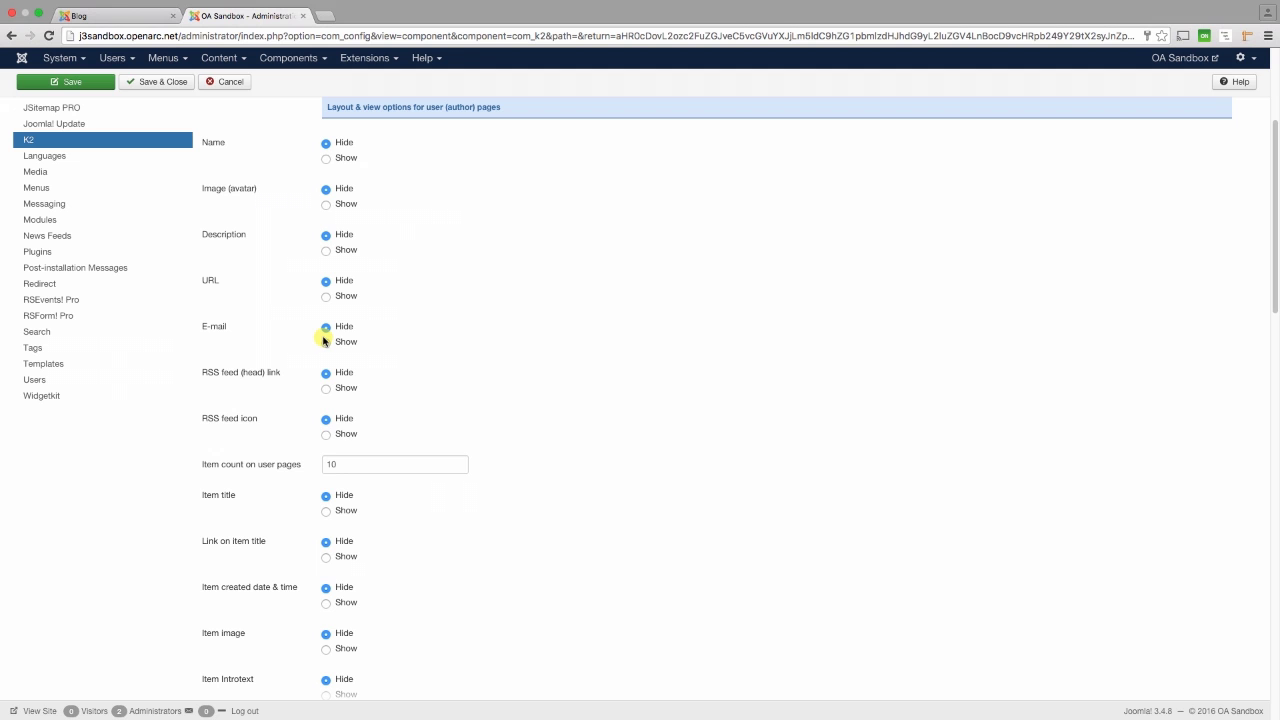
{"action": "scroll", "coordinate": [323, 340], "scroll_direction": "down", "scroll_amount": 15}
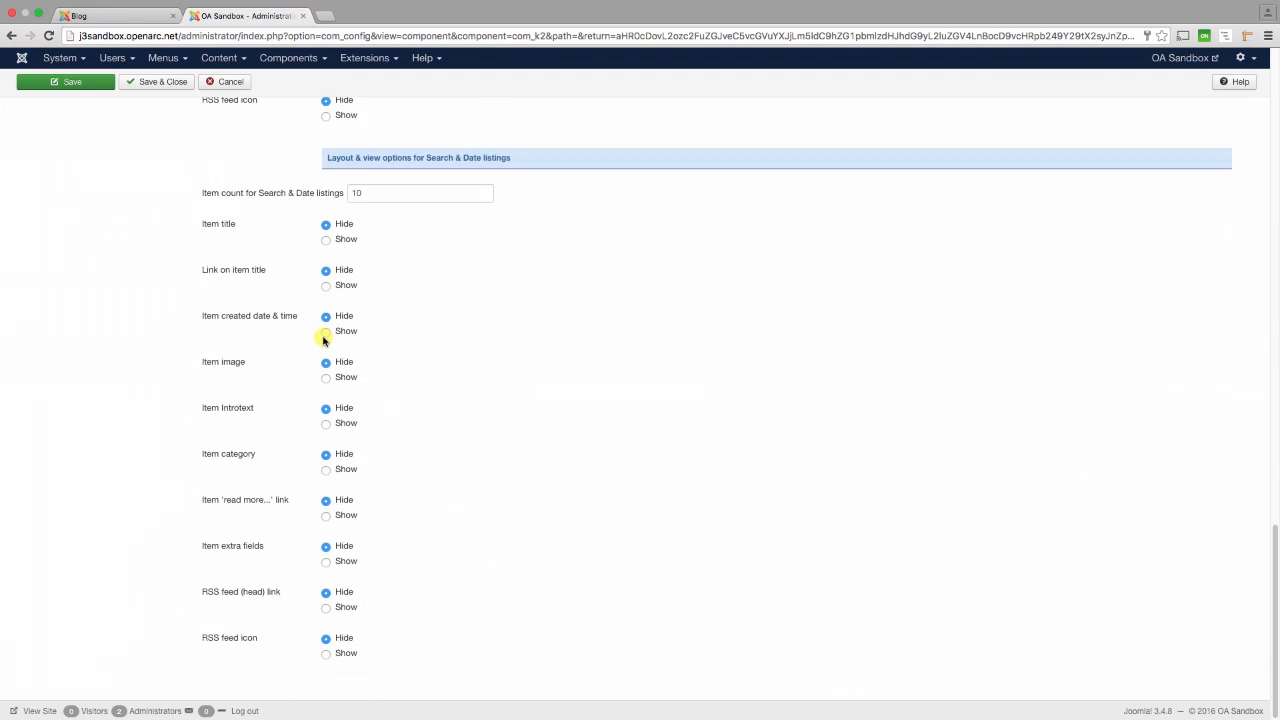
{"action": "scroll", "coordinate": [323, 340], "scroll_direction": "up", "scroll_amount": 15}
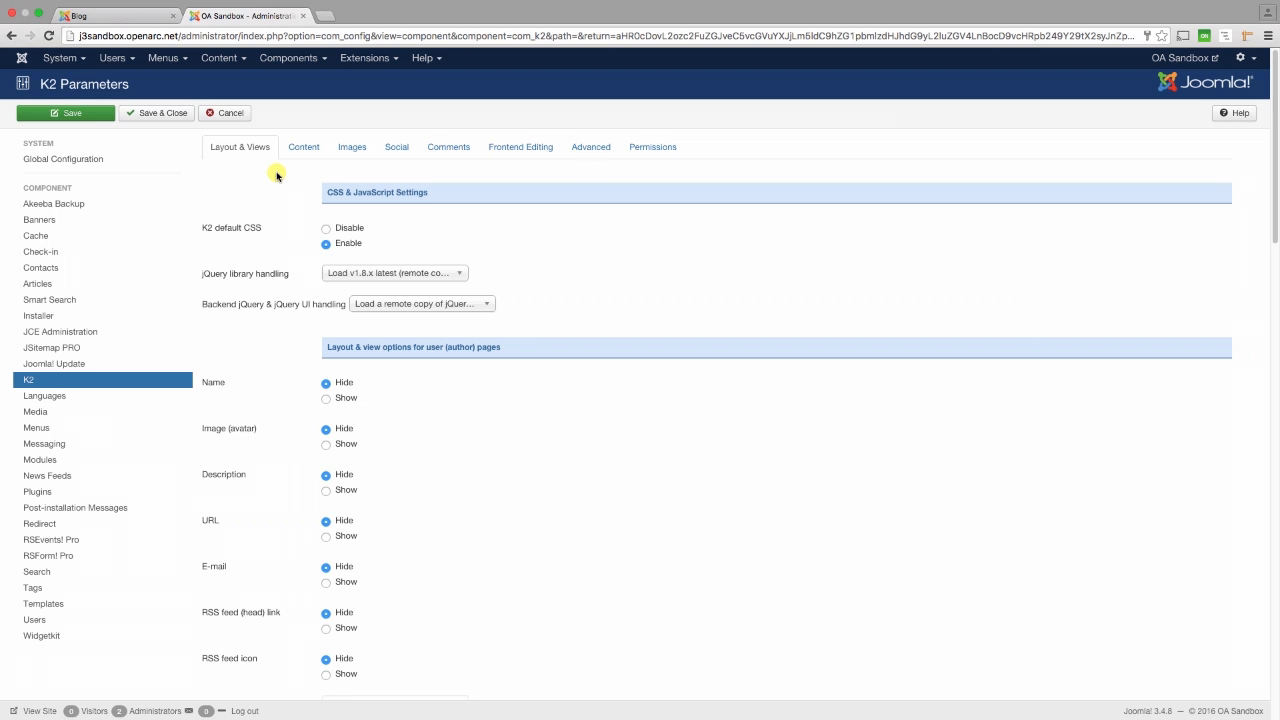
{"action": "left_click", "coordinate": [238, 114]}
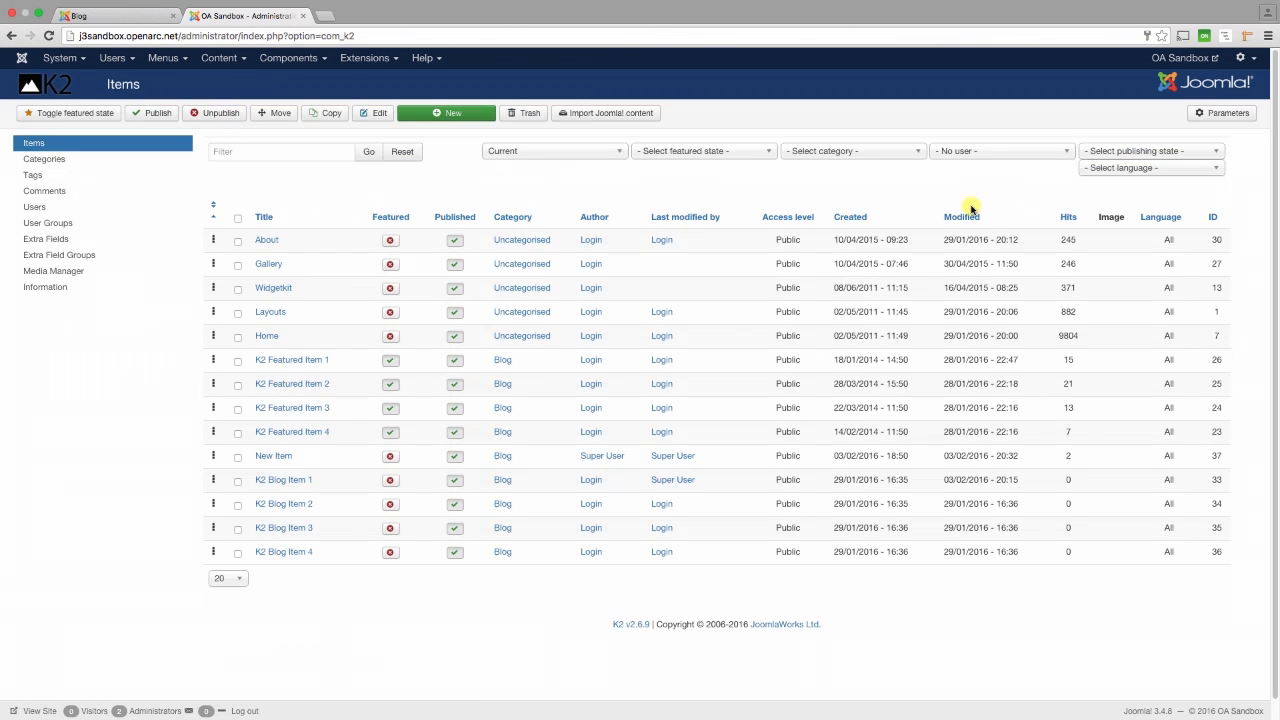
Step: Examine the item view options of the Uncategorised K2 category and close it without saving
{"action": "left_click", "coordinate": [92, 158]}
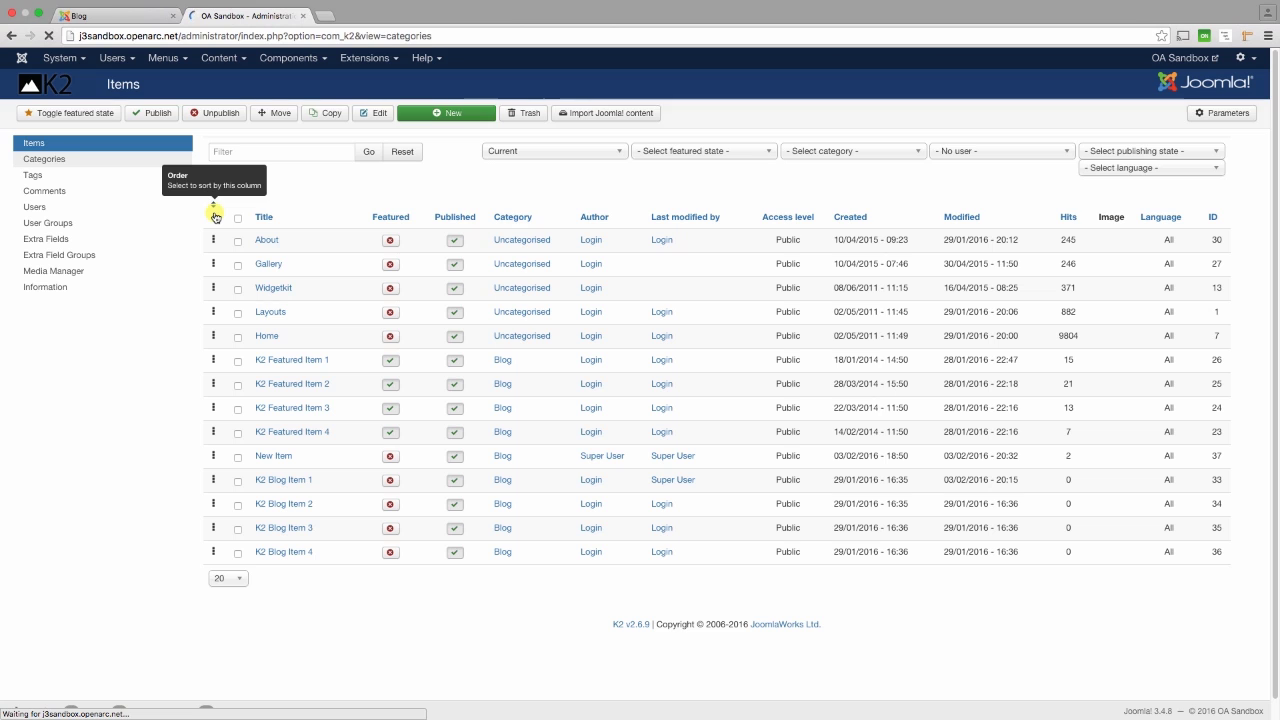
{"action": "left_click", "coordinate": [295, 232]}
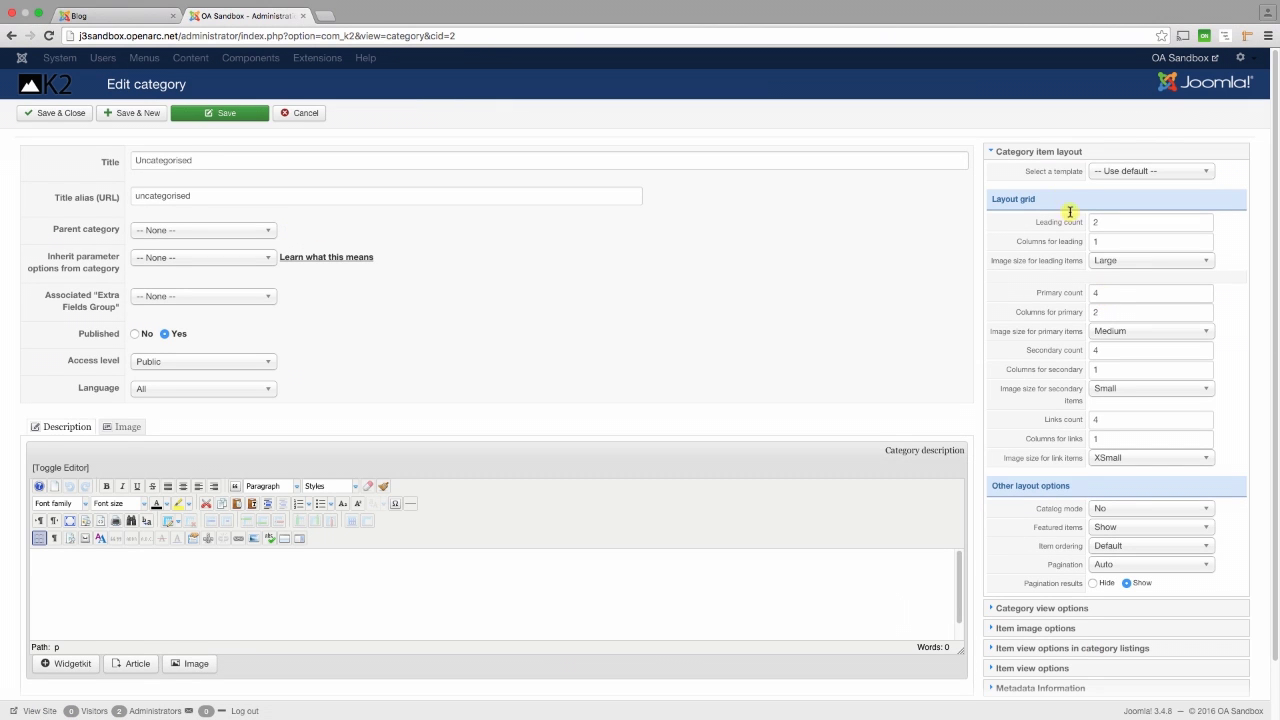
{"action": "left_click", "coordinate": [1055, 151]}
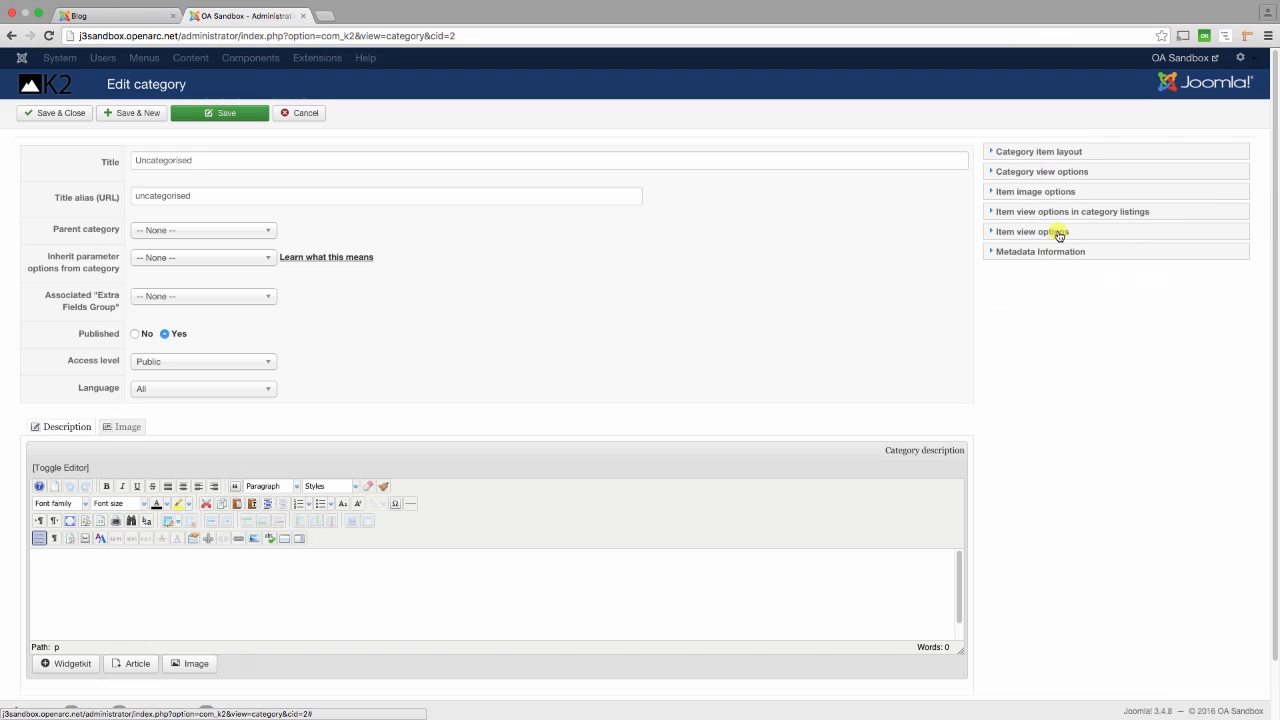
{"action": "left_click", "coordinate": [1050, 231]}
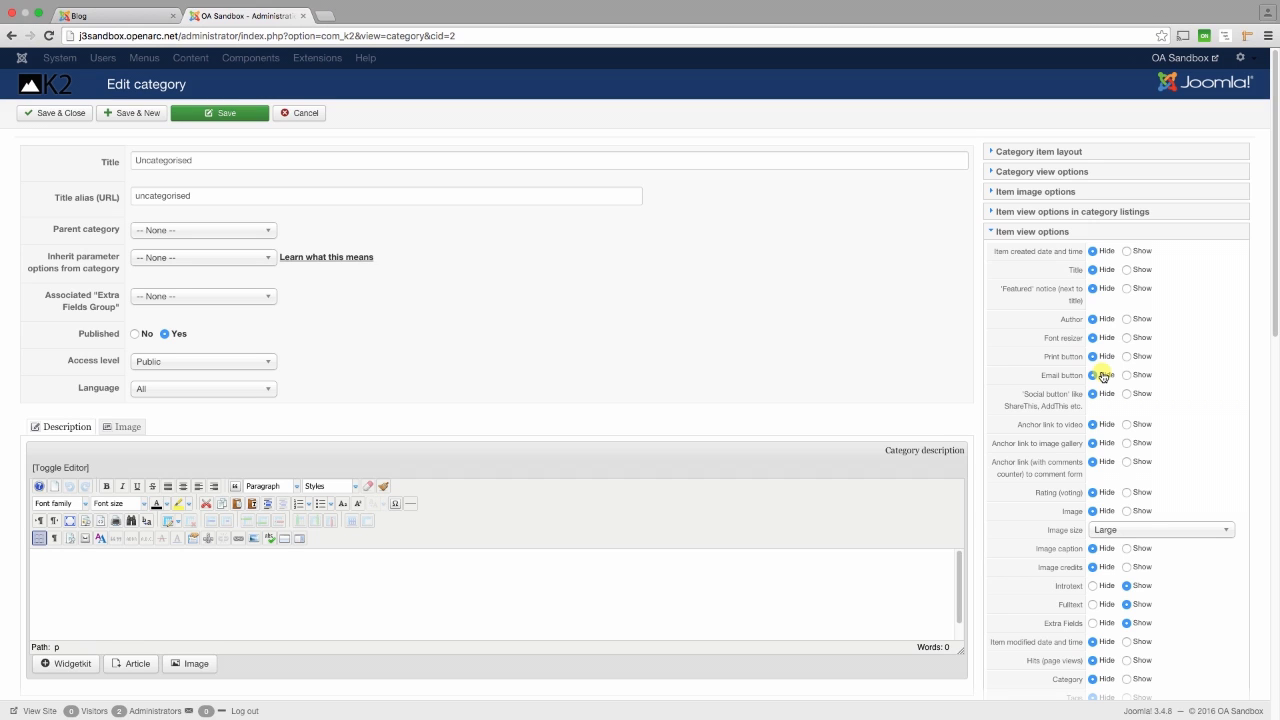
{"action": "left_click", "coordinate": [298, 114]}
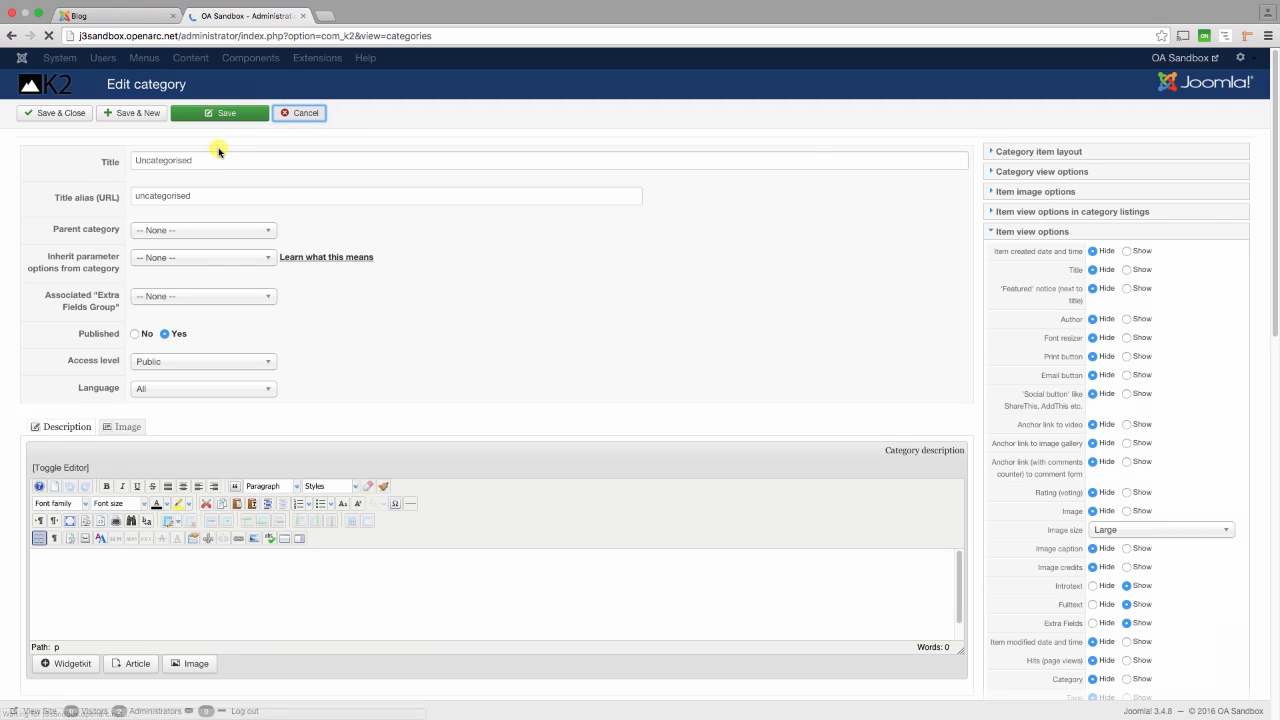
Step: Open the Home item and examine its item view options and its item view options in category listings
{"action": "left_click", "coordinate": [36, 143]}
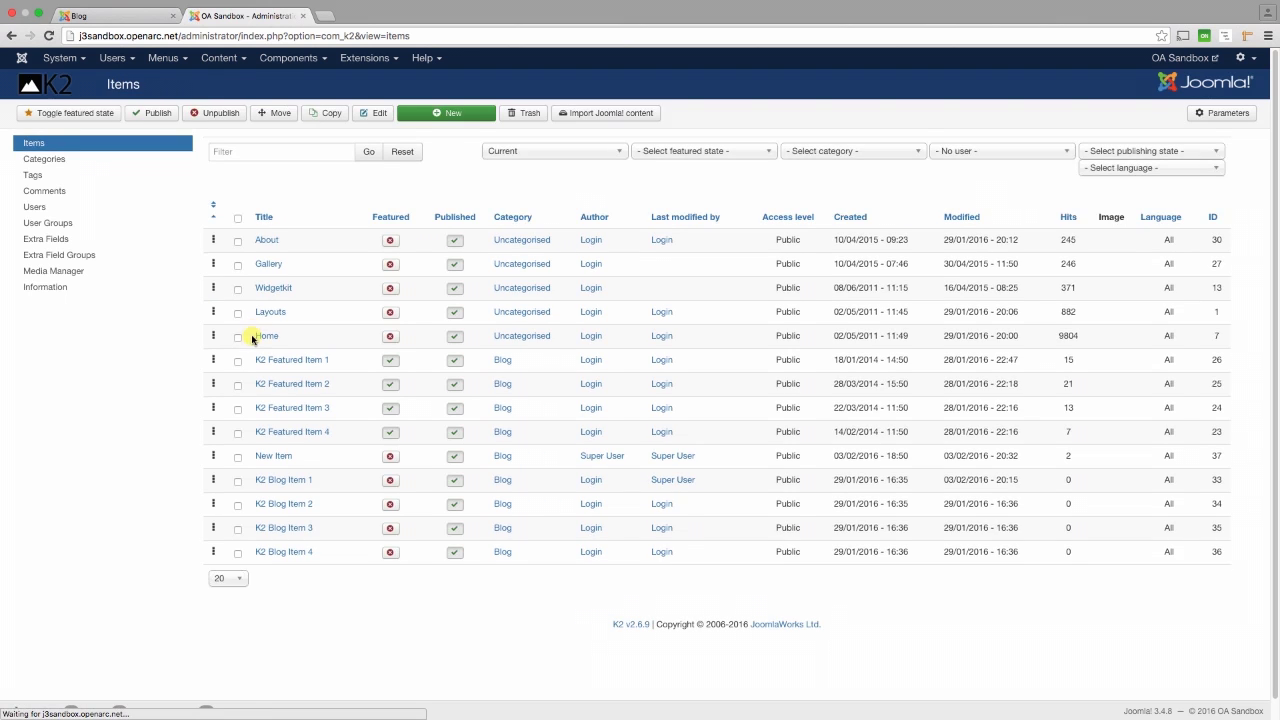
{"action": "left_click", "coordinate": [262, 337]}
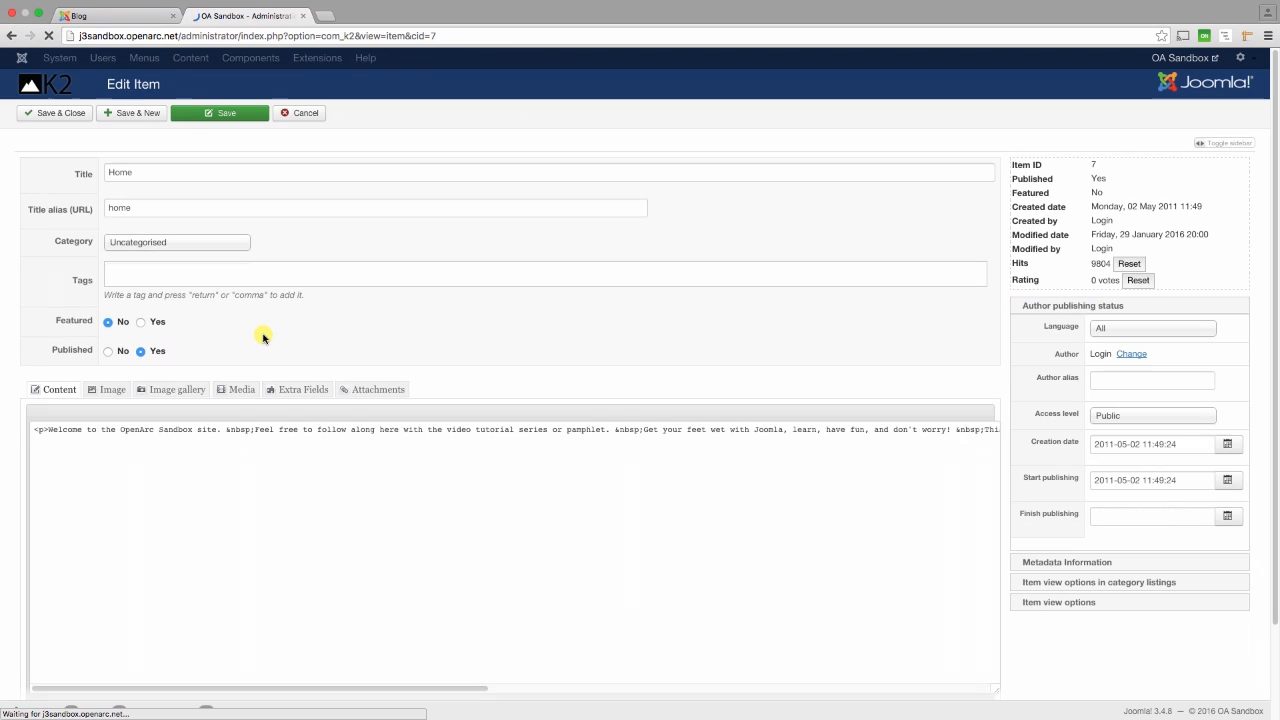
{"action": "left_click", "coordinate": [1049, 602]}
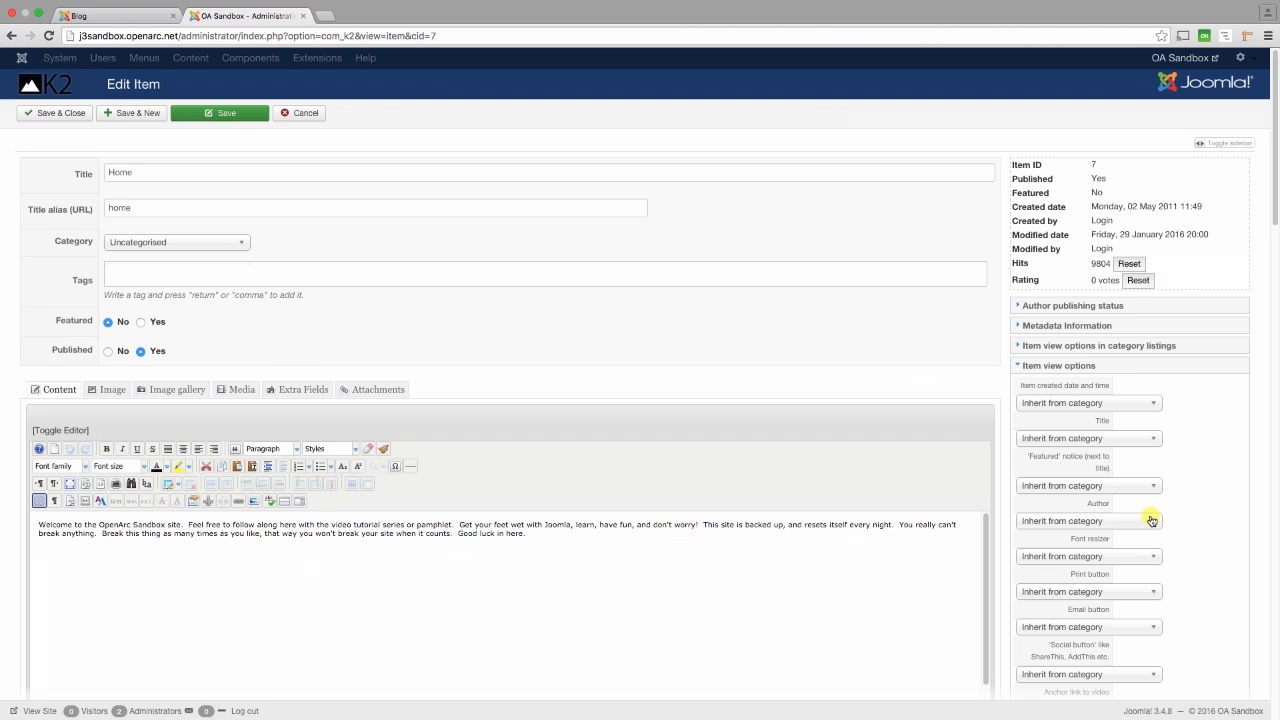
{"action": "left_click", "coordinate": [1168, 346]}
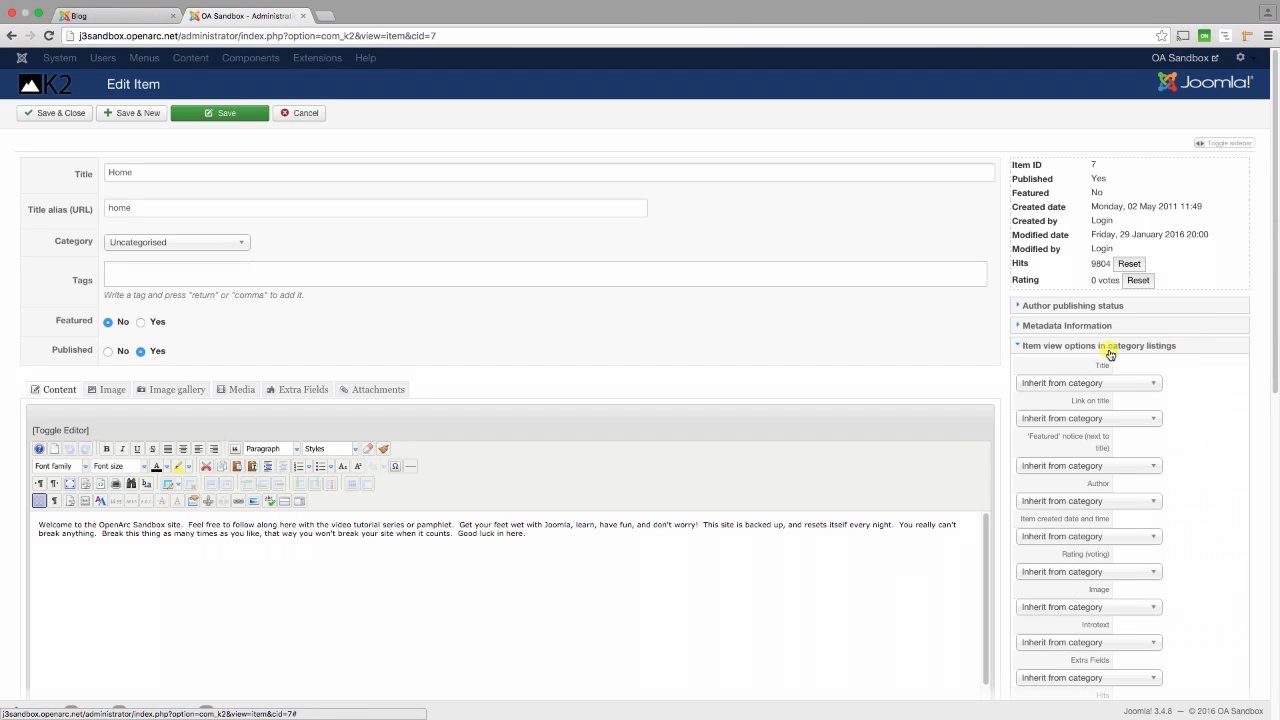
{"action": "scroll", "coordinate": [1206, 400], "scroll_direction": "down", "scroll_amount": 5}
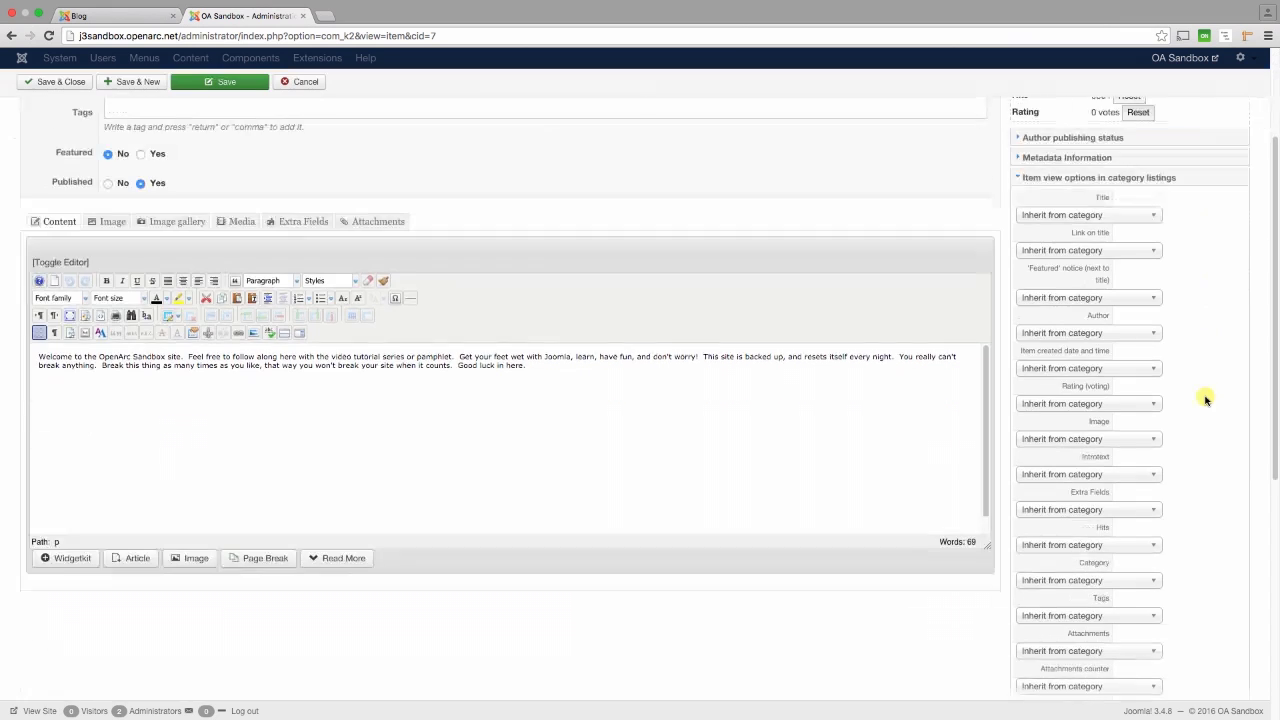
{"action": "scroll", "coordinate": [1206, 400], "scroll_direction": "down", "scroll_amount": 2}
{"action": "scroll", "coordinate": [1206, 400], "scroll_direction": "up", "scroll_amount": 5}
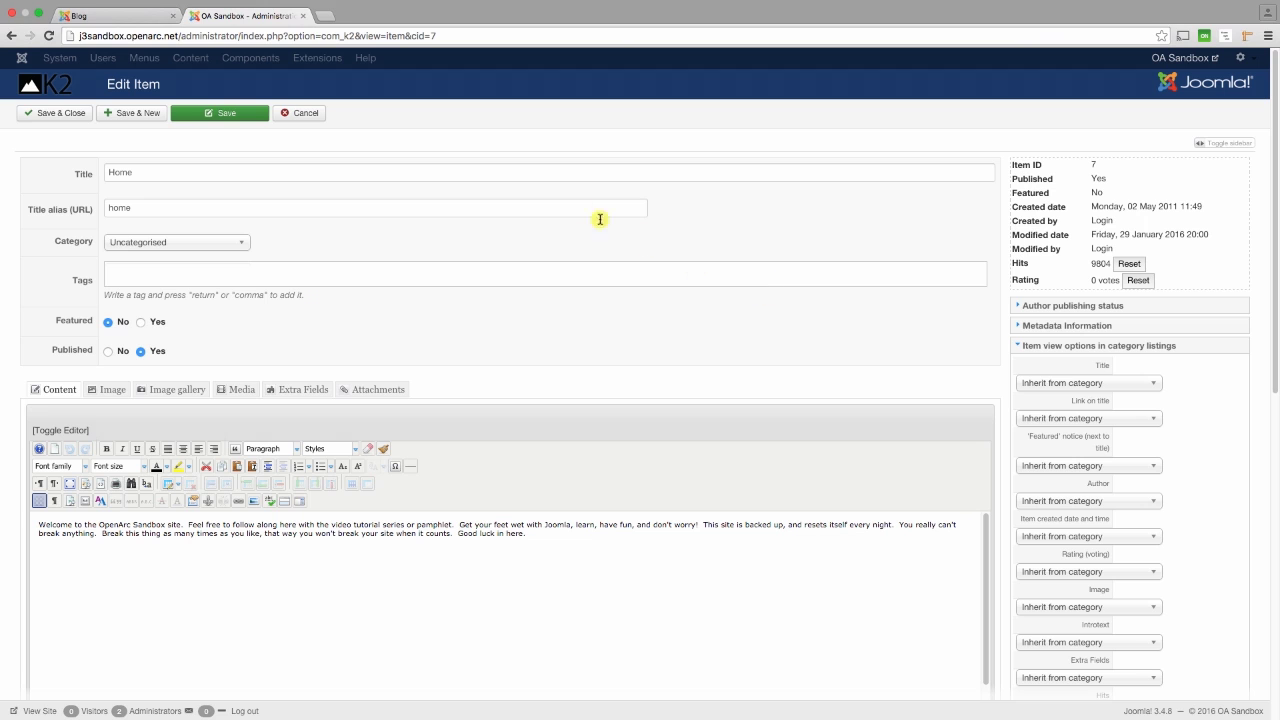
Step: Look at the New Item entry on the public Blog page and close the Home item's editor without saving
{"action": "left_click", "coordinate": [103, 16]}
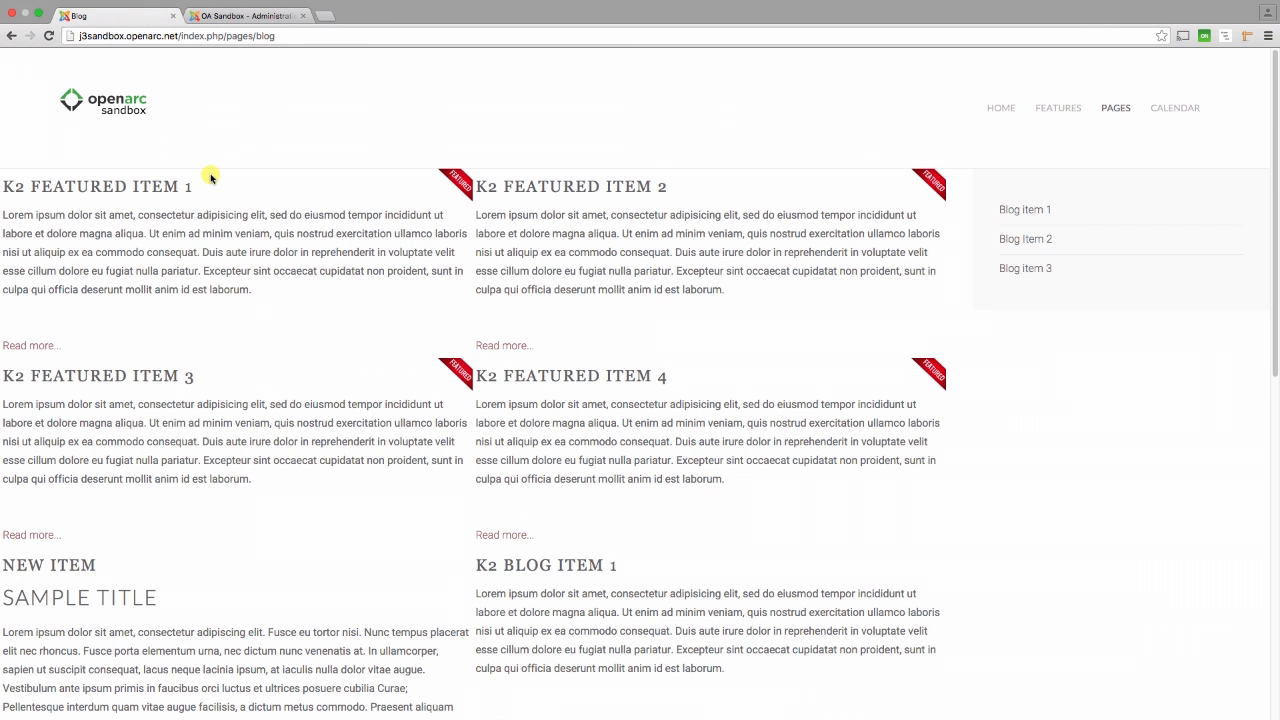
{"action": "scroll", "coordinate": [157, 375], "scroll_direction": "down", "scroll_amount": 4}
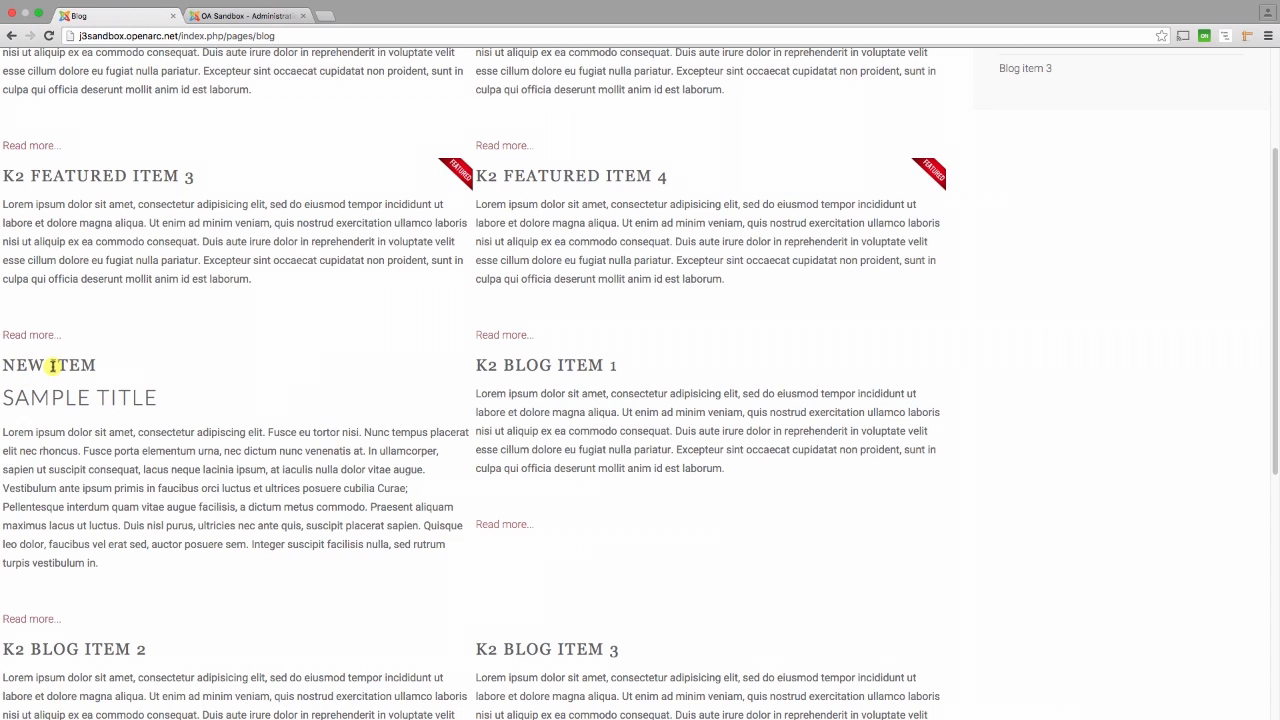
{"action": "left_click", "coordinate": [240, 16]}
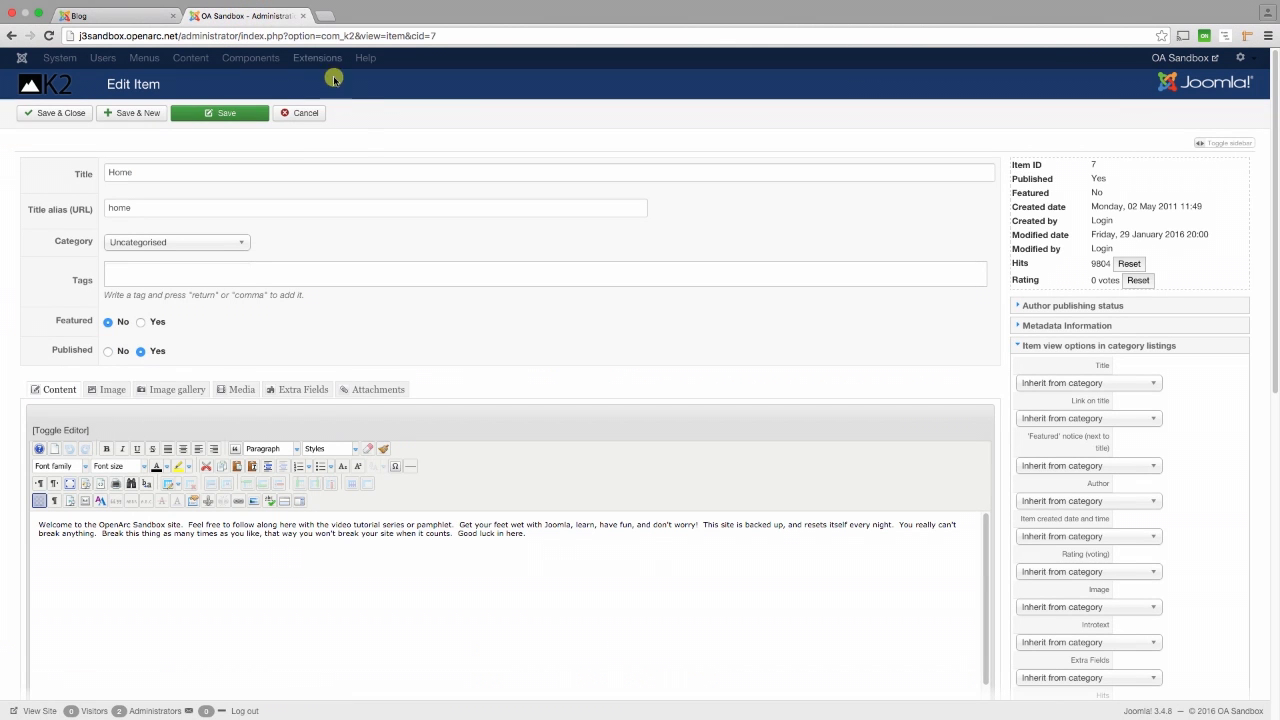
{"action": "left_click", "coordinate": [309, 114]}
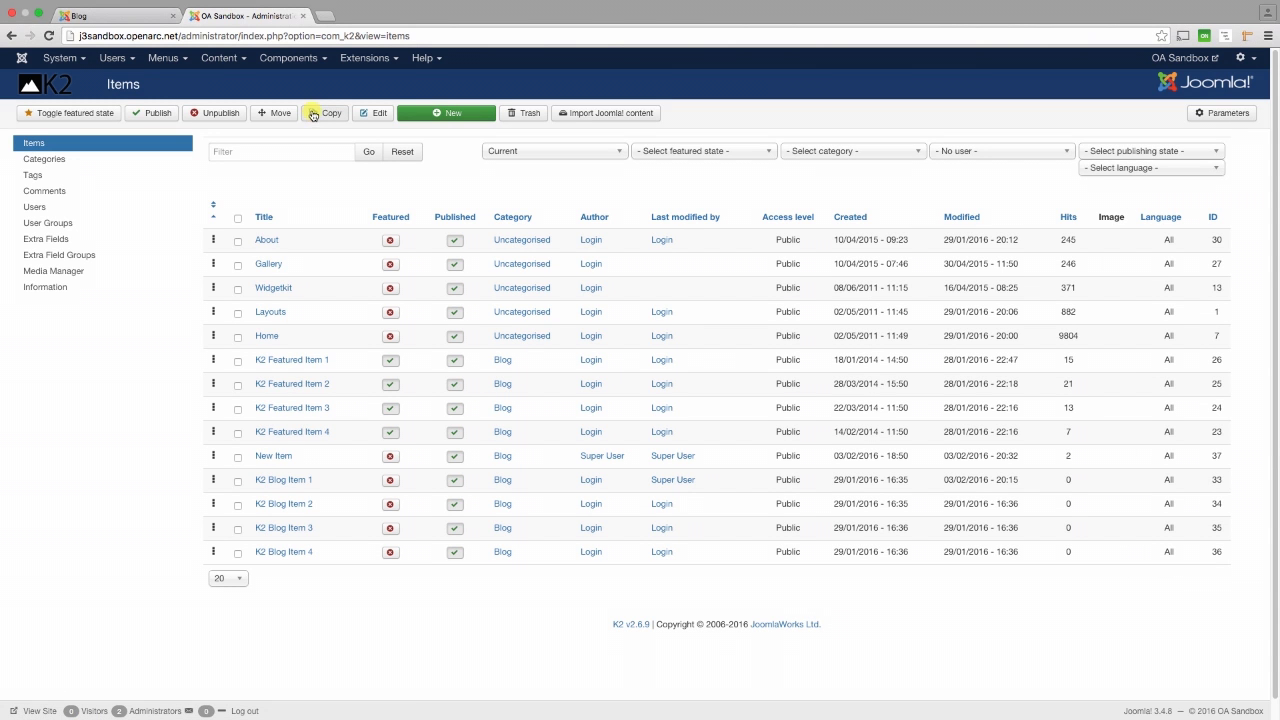
Step: Set the Title option to Hide in New Item's view options for category listings, and save and close the item
{"action": "left_click", "coordinate": [276, 456]}
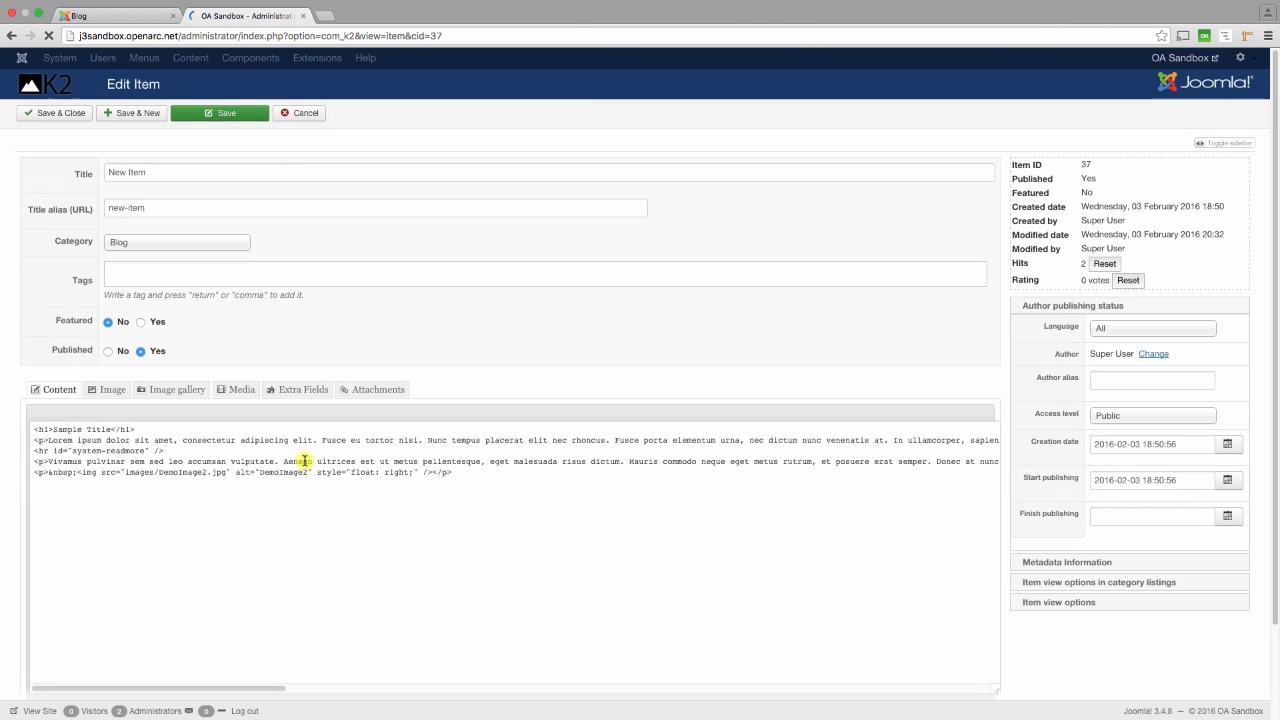
{"action": "left_click", "coordinate": [1096, 583]}
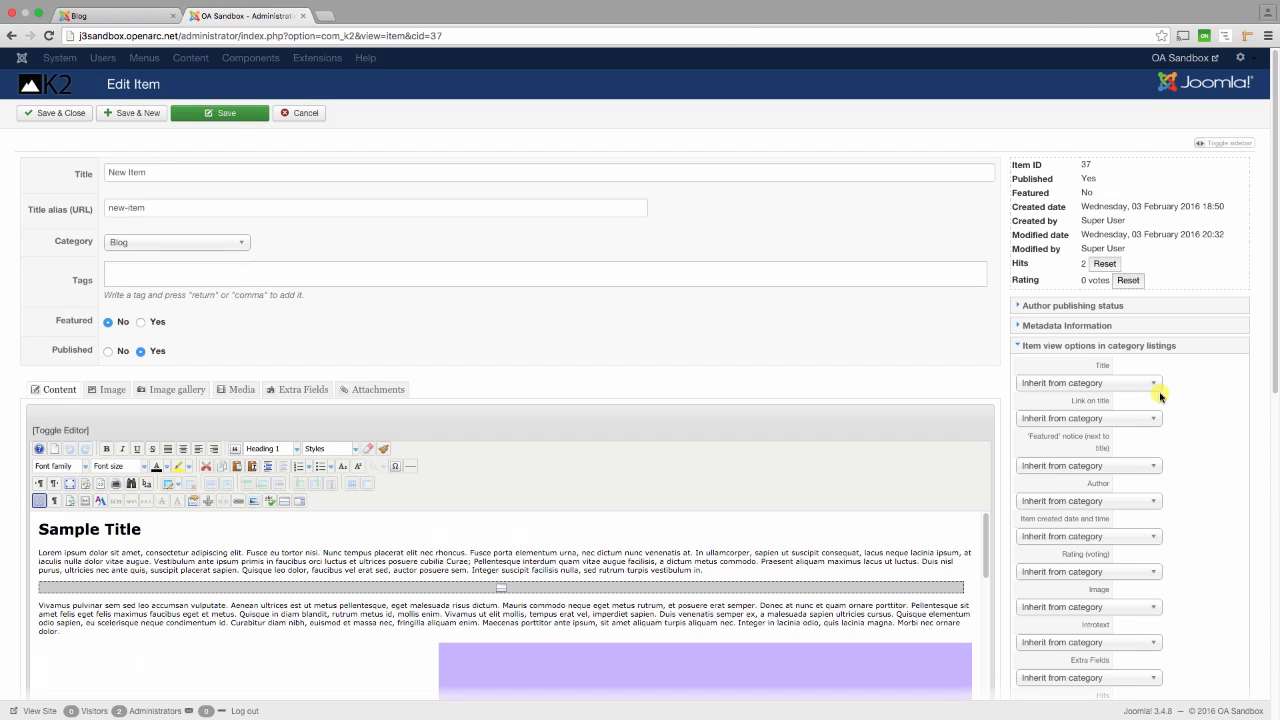
{"action": "scroll", "coordinate": [1160, 396], "scroll_direction": "down", "scroll_amount": 2}
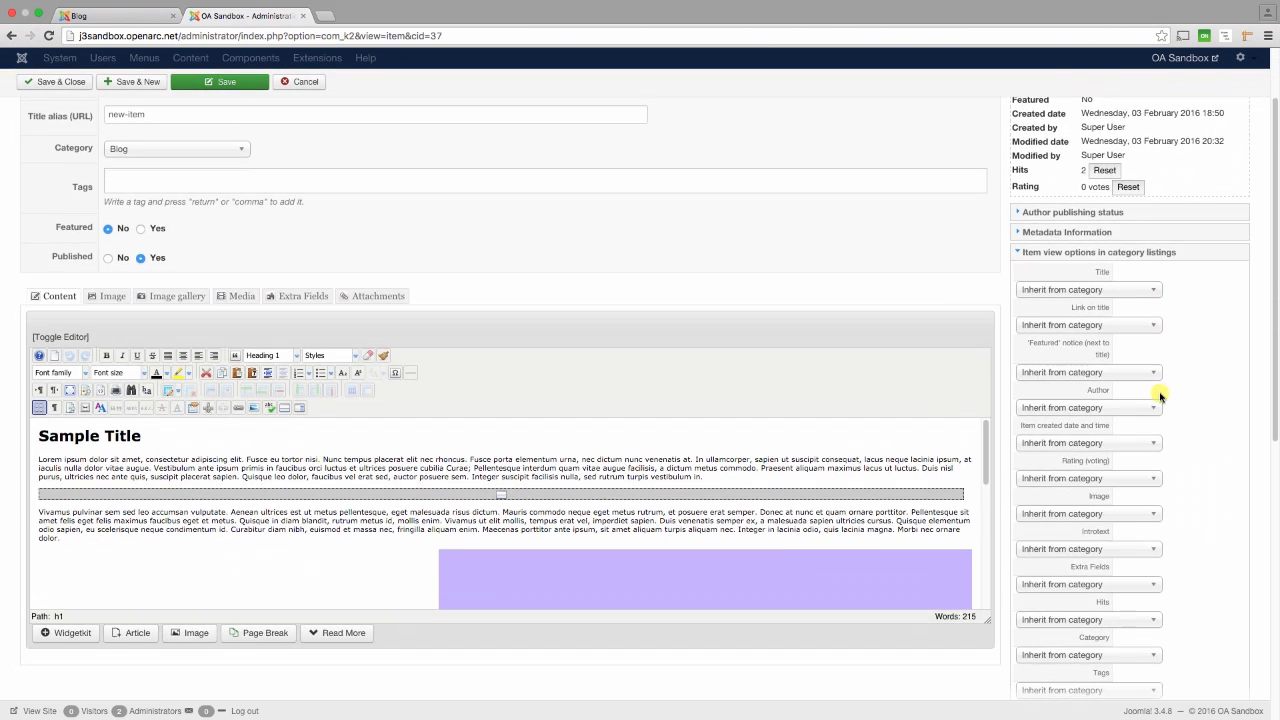
{"action": "scroll", "coordinate": [1160, 396], "scroll_direction": "down", "scroll_amount": 5}
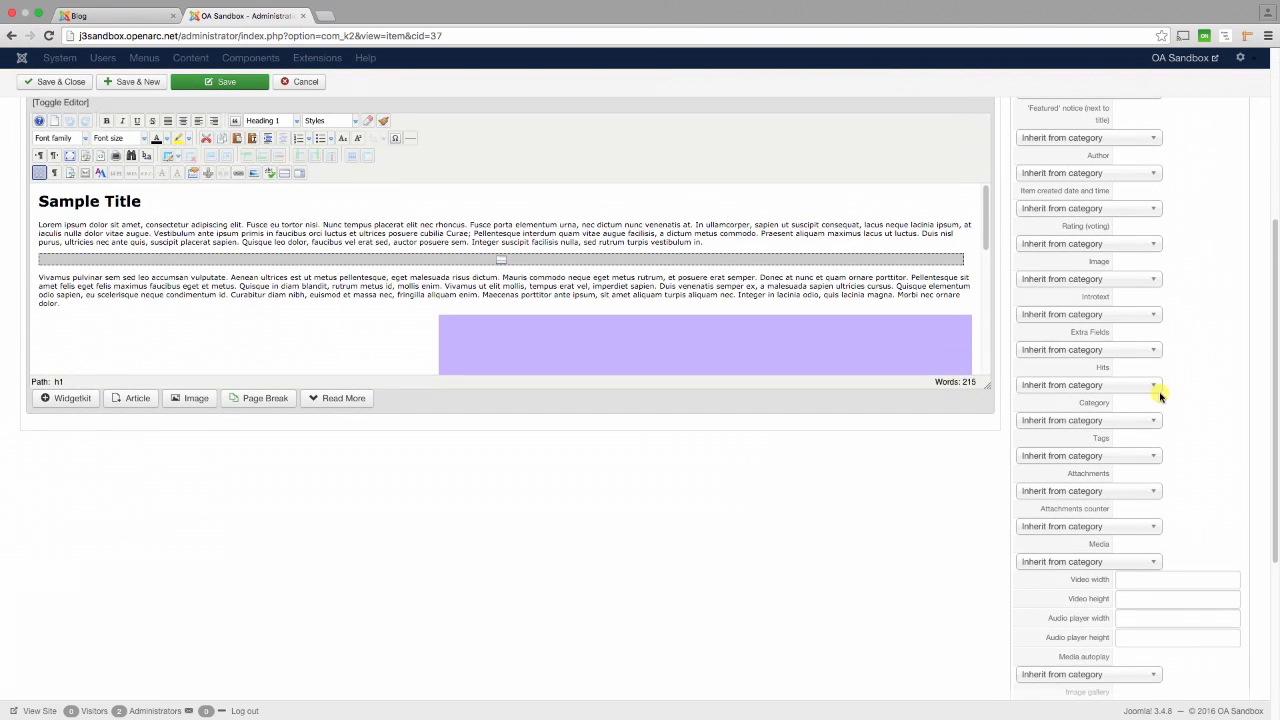
{"action": "scroll", "coordinate": [1160, 396], "scroll_direction": "down", "scroll_amount": 5}
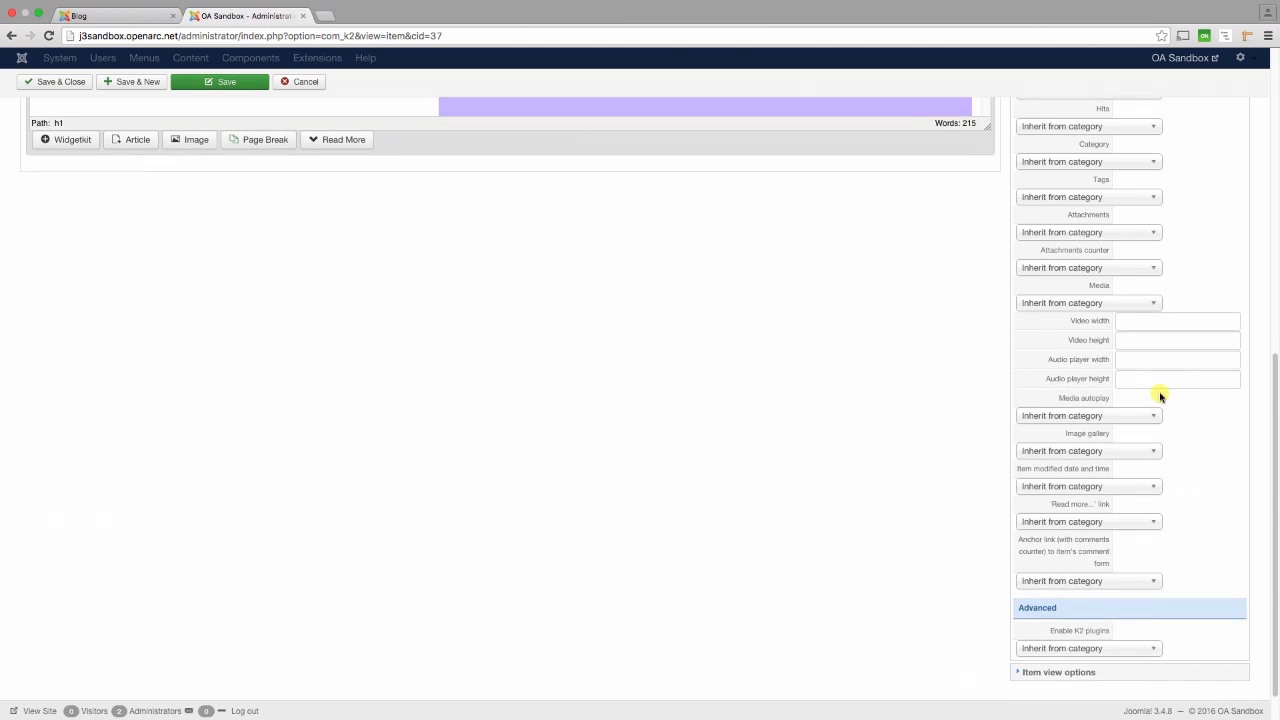
{"action": "scroll", "coordinate": [1160, 396], "scroll_direction": "up", "scroll_amount": 12}
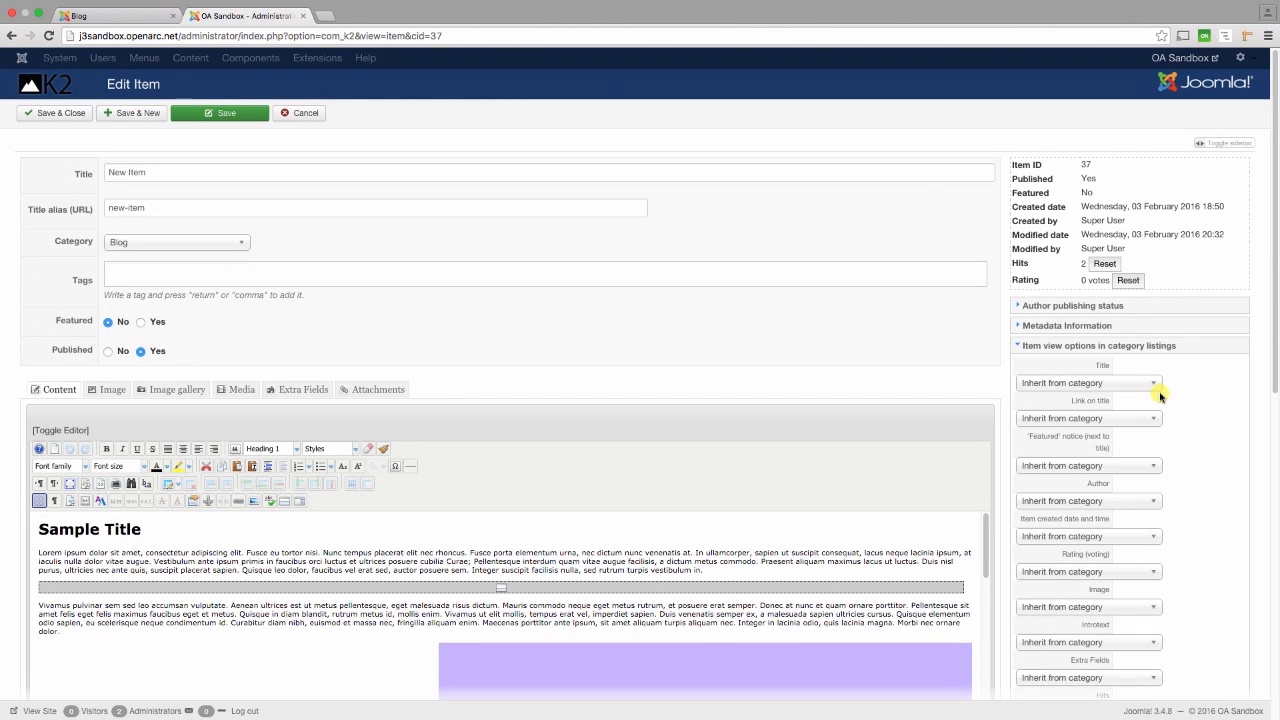
{"action": "left_click", "coordinate": [1157, 388]}
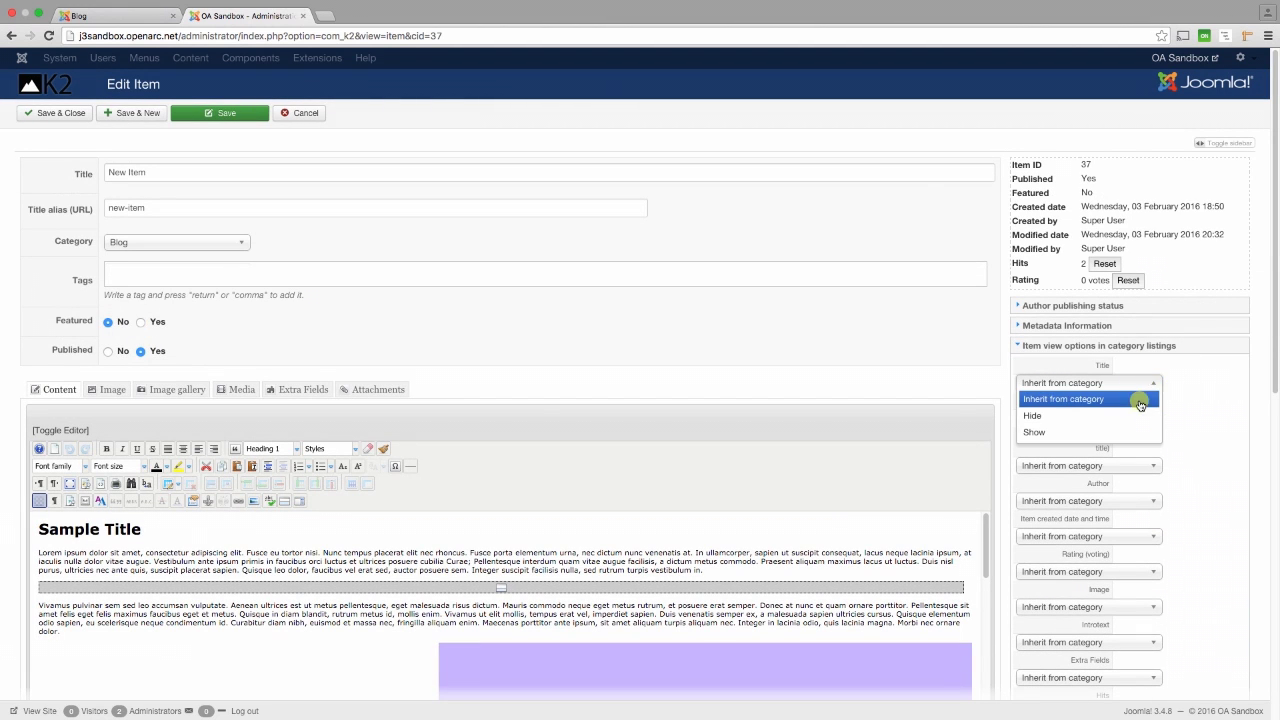
{"action": "left_click", "coordinate": [1130, 415]}
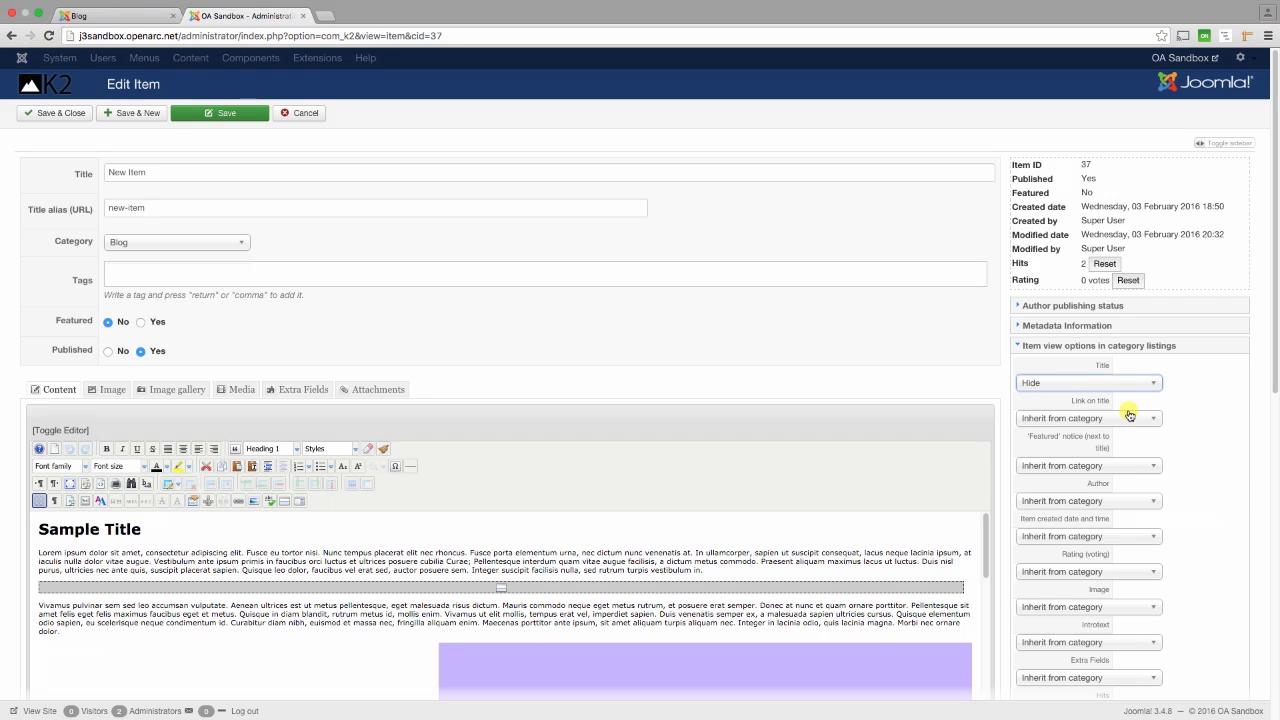
{"action": "left_click", "coordinate": [42, 115]}
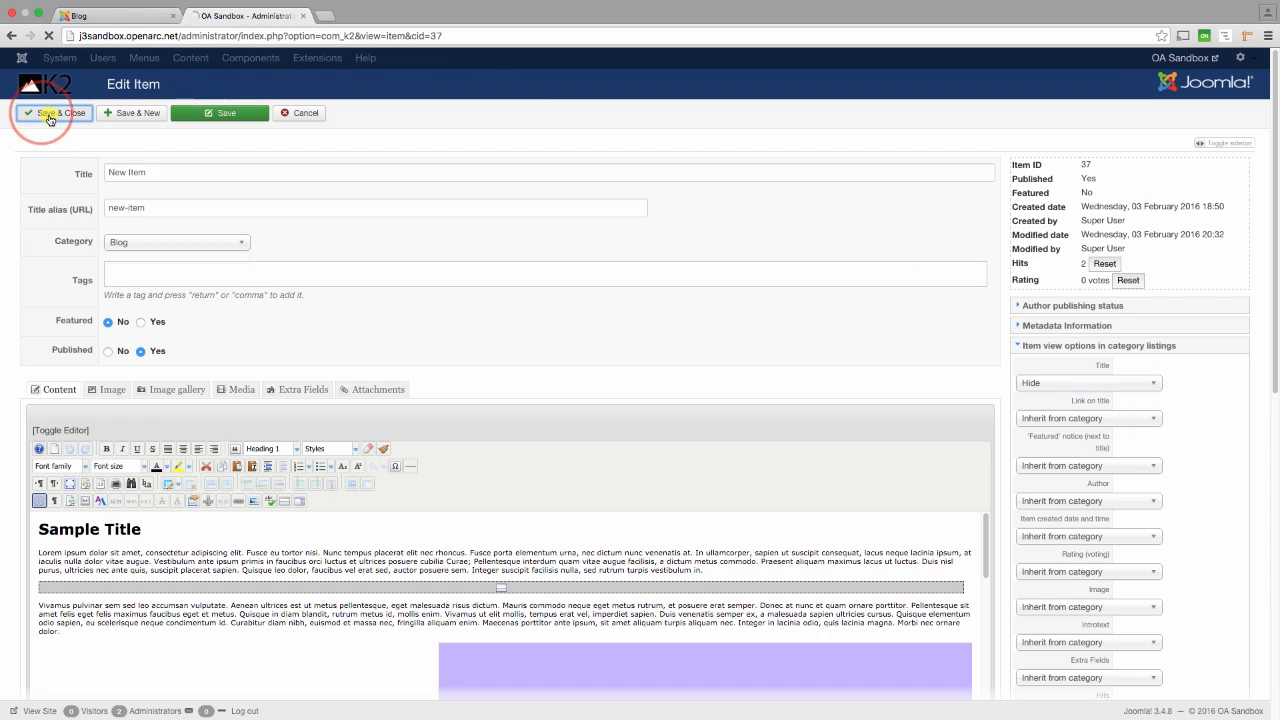
Step: Reload the public Blog page to check how New Item is displayed
{"action": "left_click", "coordinate": [118, 17]}
{"action": "left_click", "coordinate": [50, 37]}
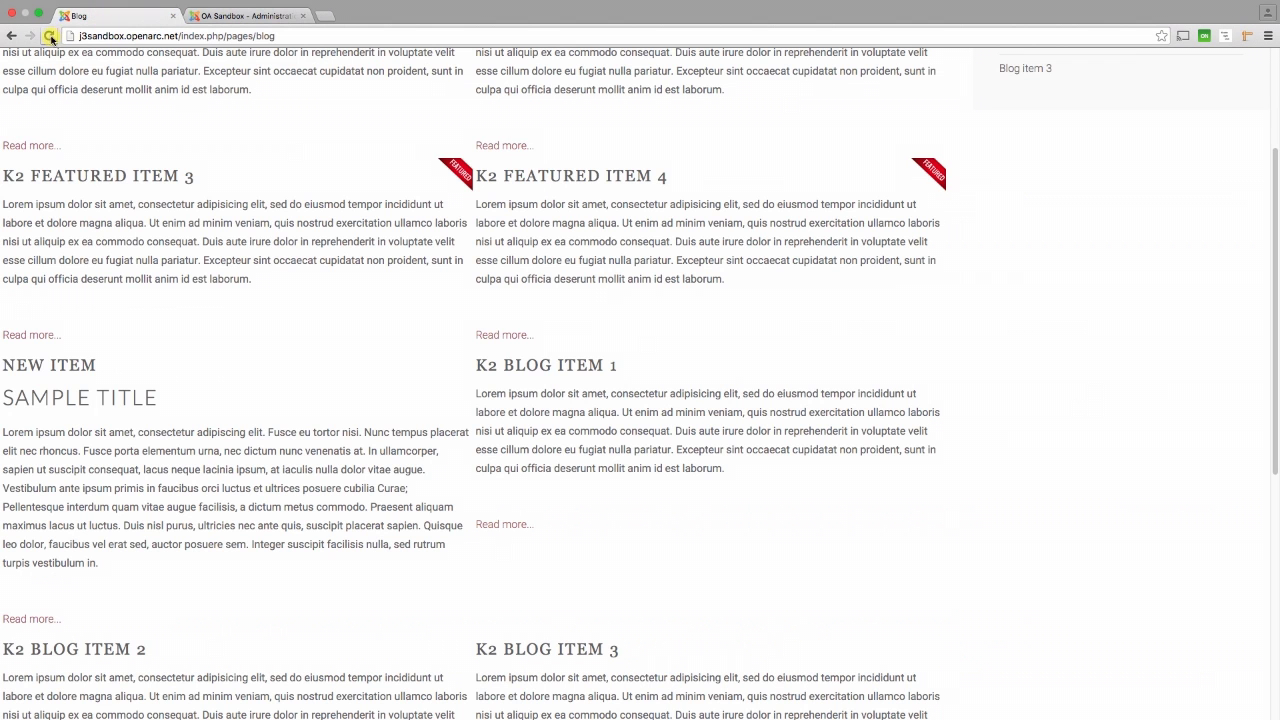